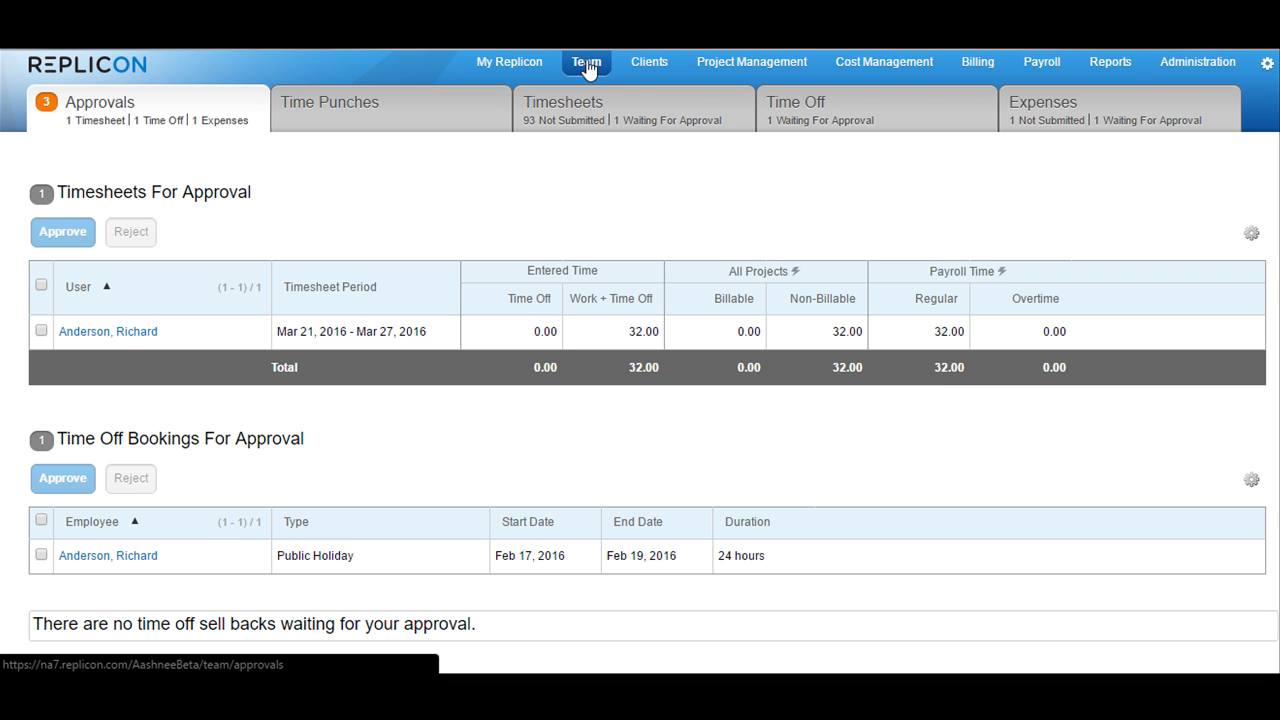
Show the team's Timesheets list for last period, Mar 14–20, 2016, instead of the current period
left_click(633, 103)
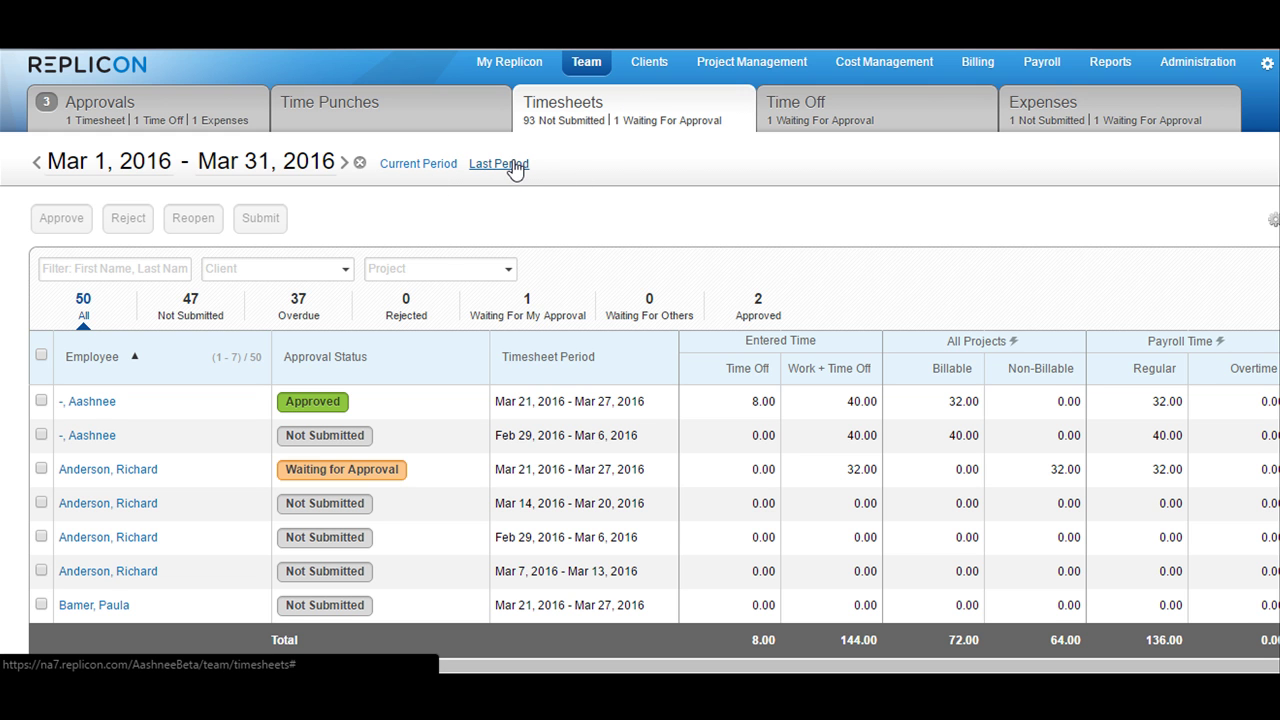
left_click(422, 166)
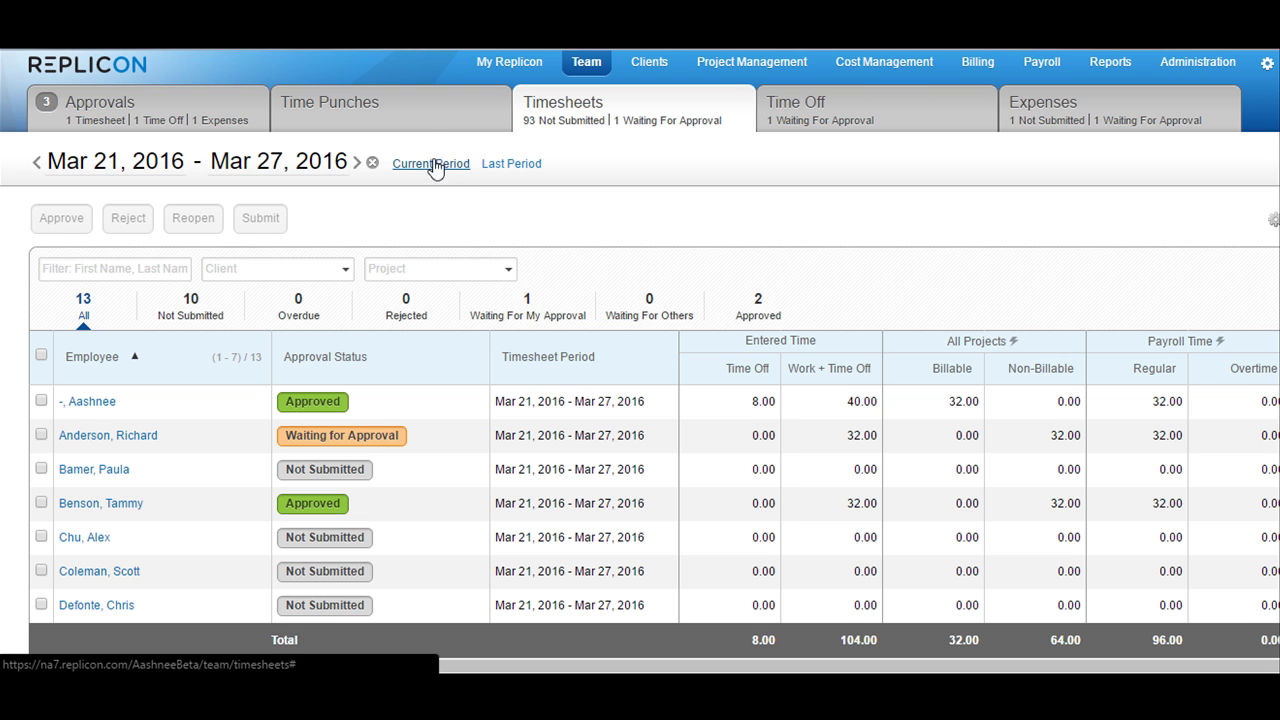
left_click(524, 166)
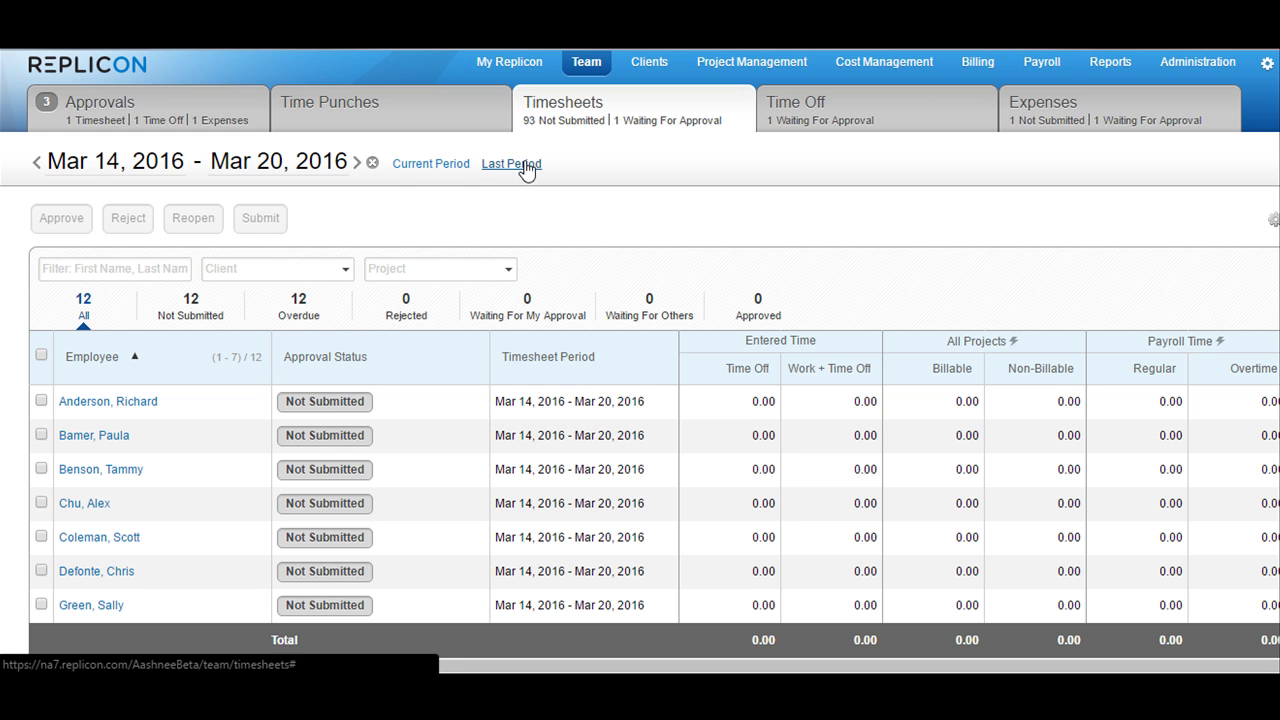
Set the timesheet date range to March 1 through March 31, 2016
left_click(84, 168)
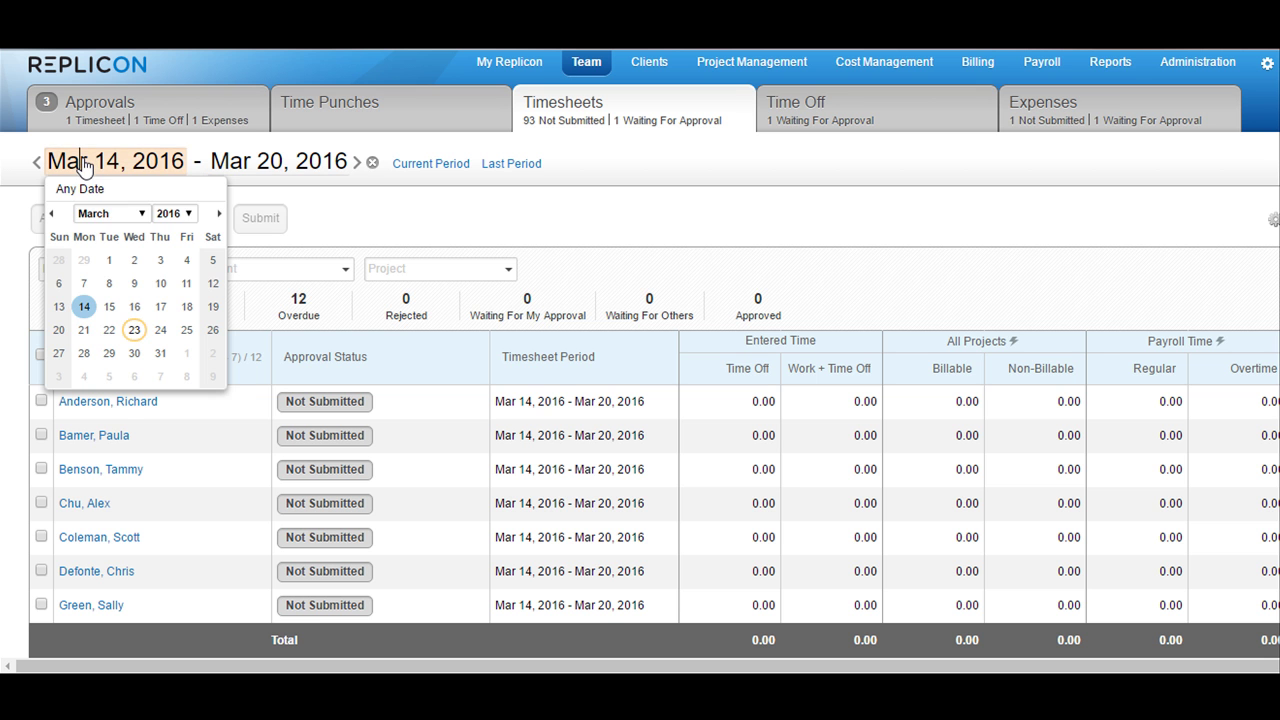
left_click(106, 252)
left_click(284, 168)
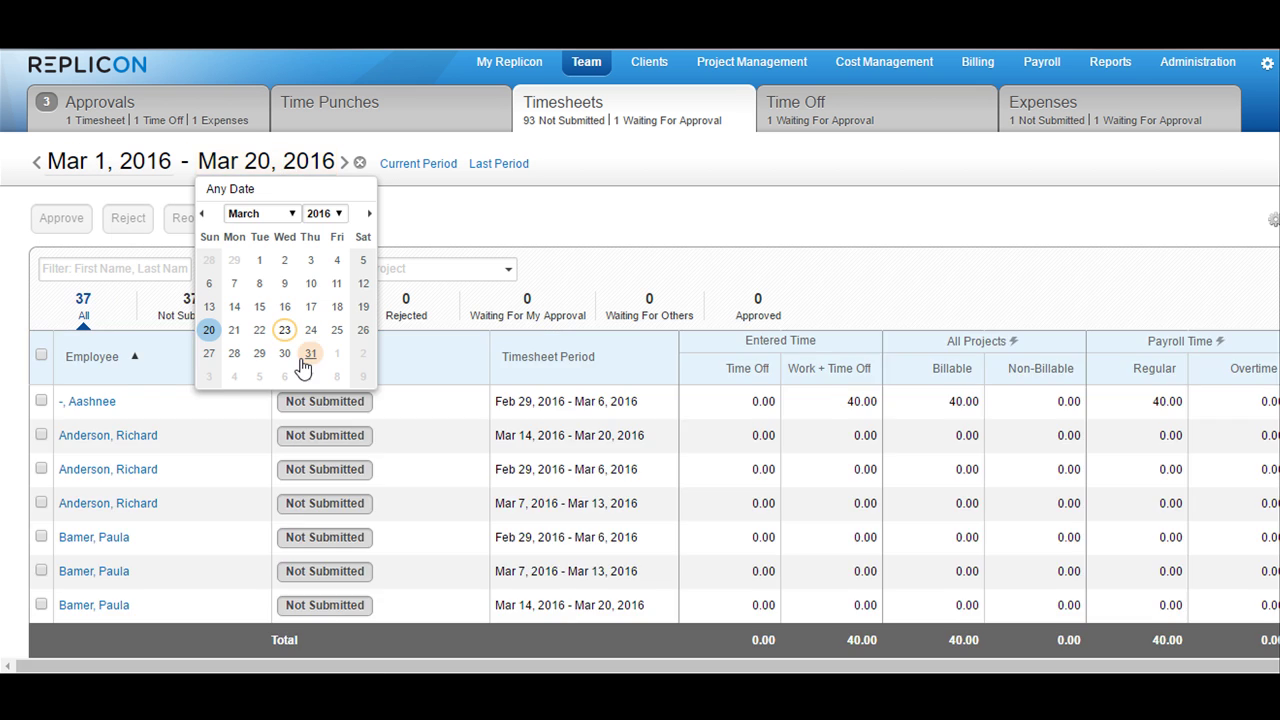
left_click(310, 355)
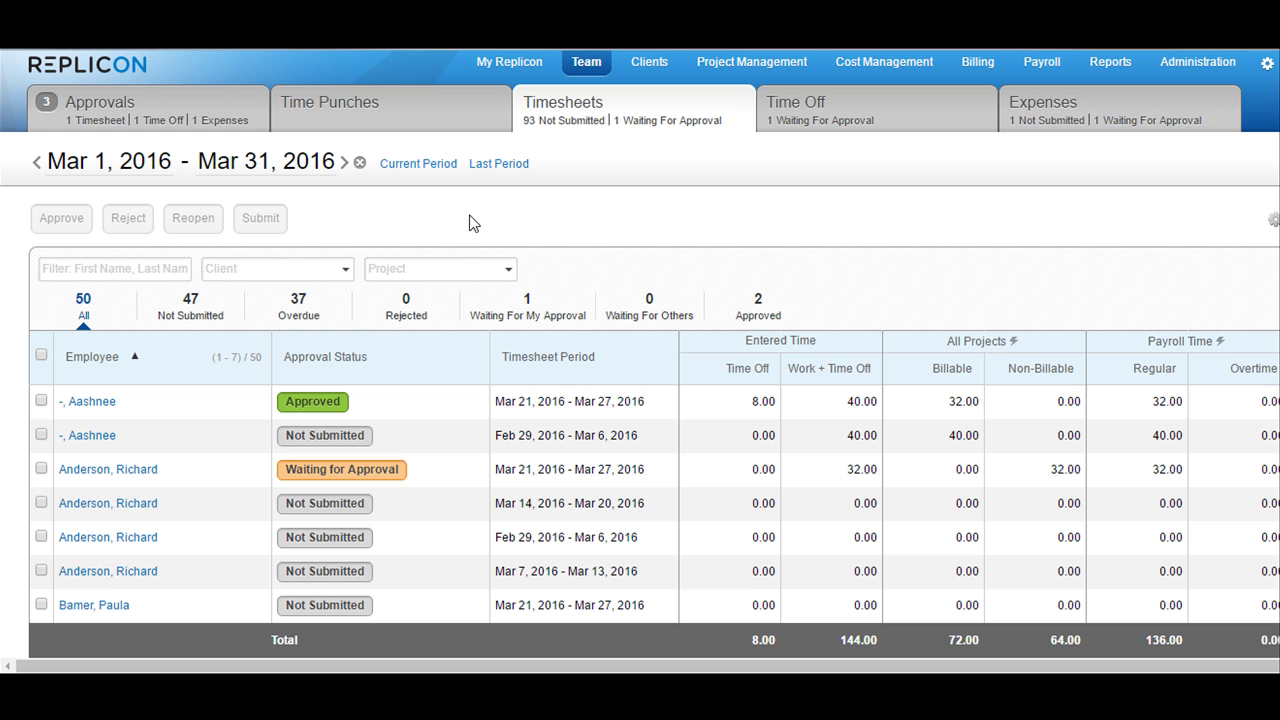
Enter an employee's first name in the First Name, Last Name filter, then delete it to clear the filter
left_click(136, 271)
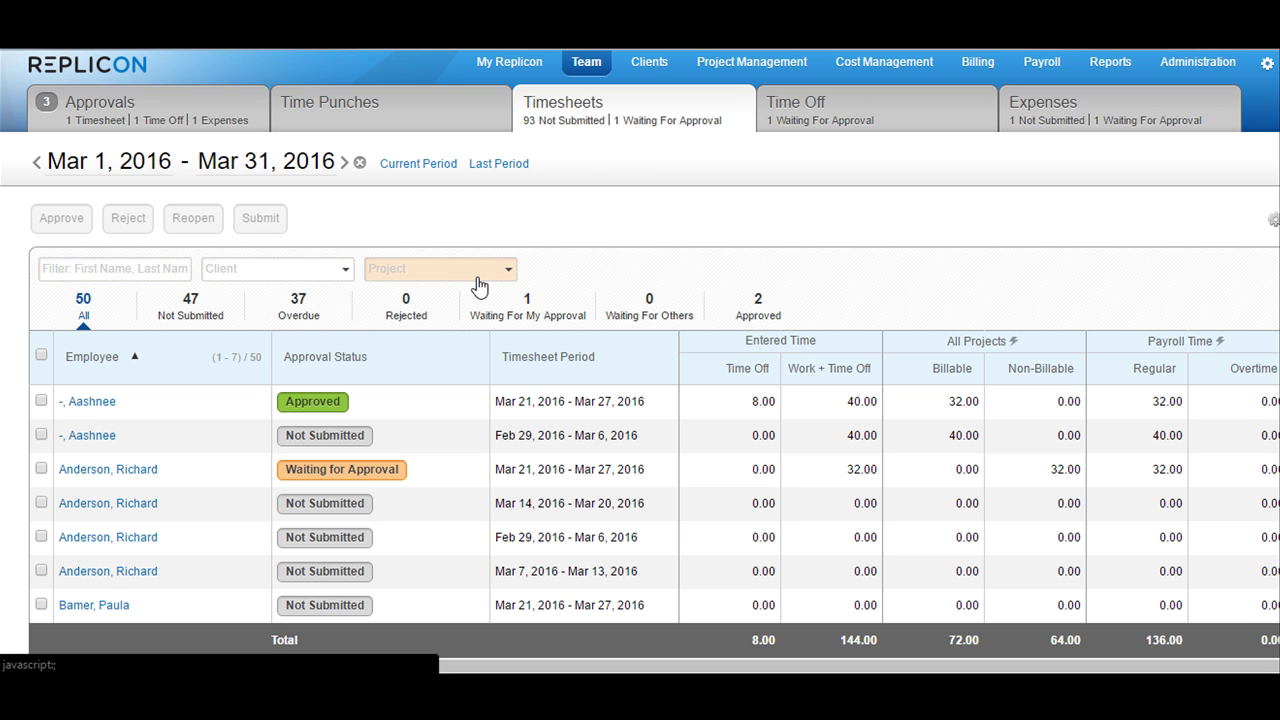
left_click(112, 268)
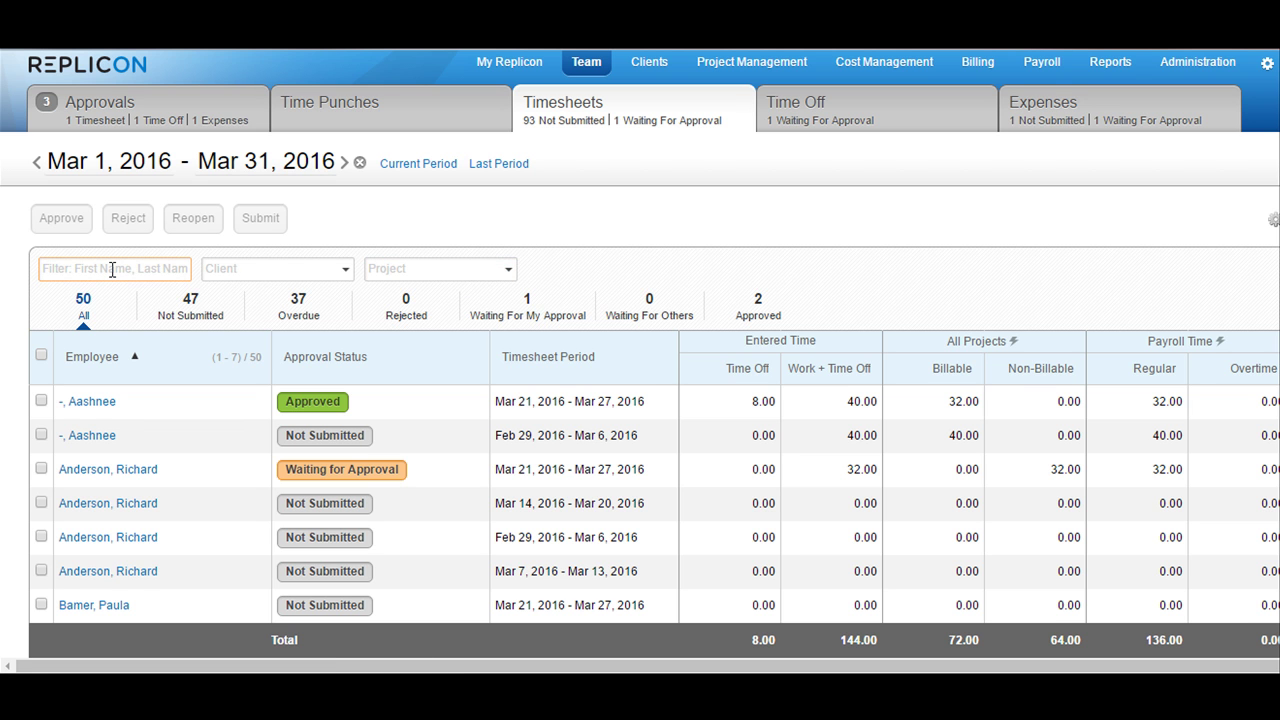
type("aashnee")
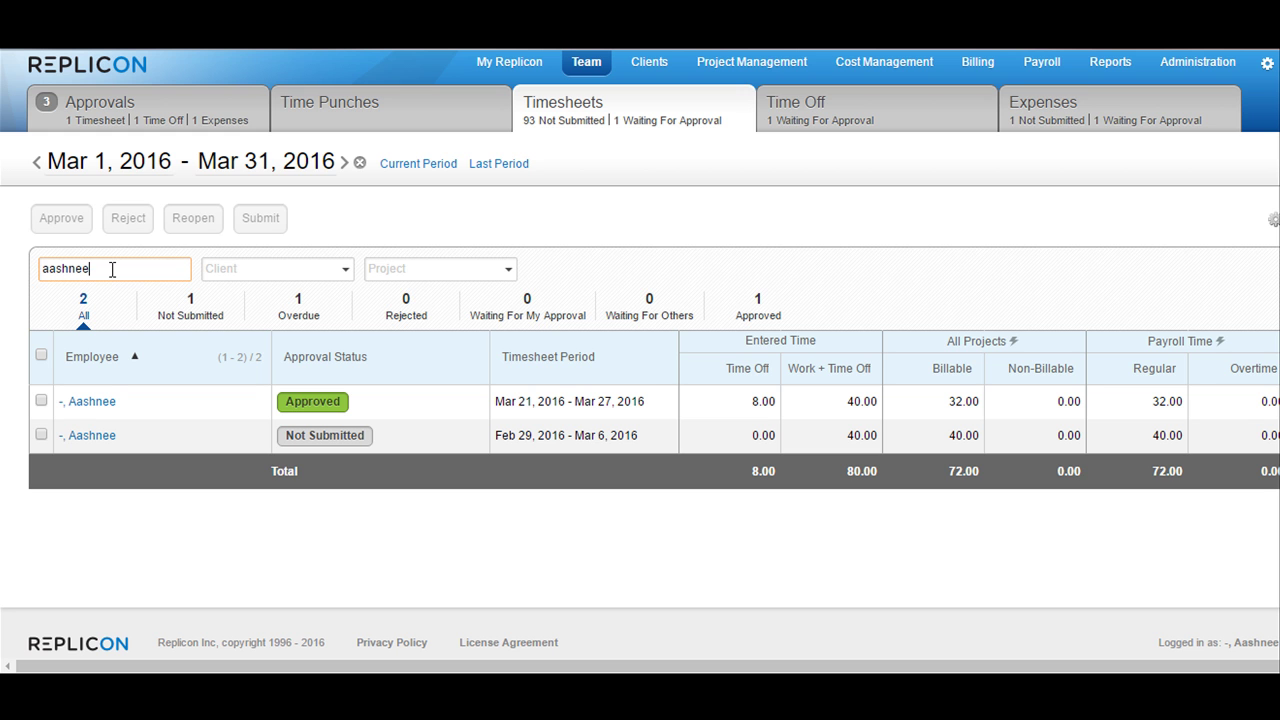
left_click_drag(112, 269, 5, 241)
key("BackSpace")
left_click(309, 268)
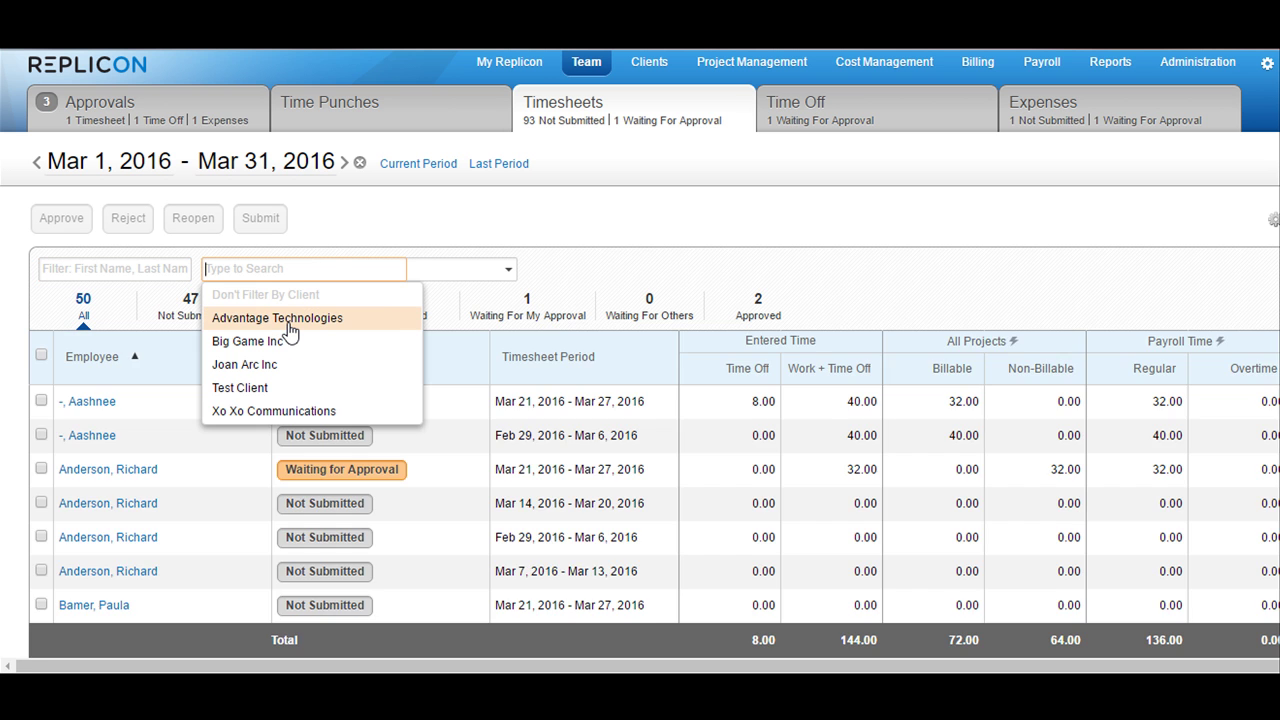
left_click(288, 324)
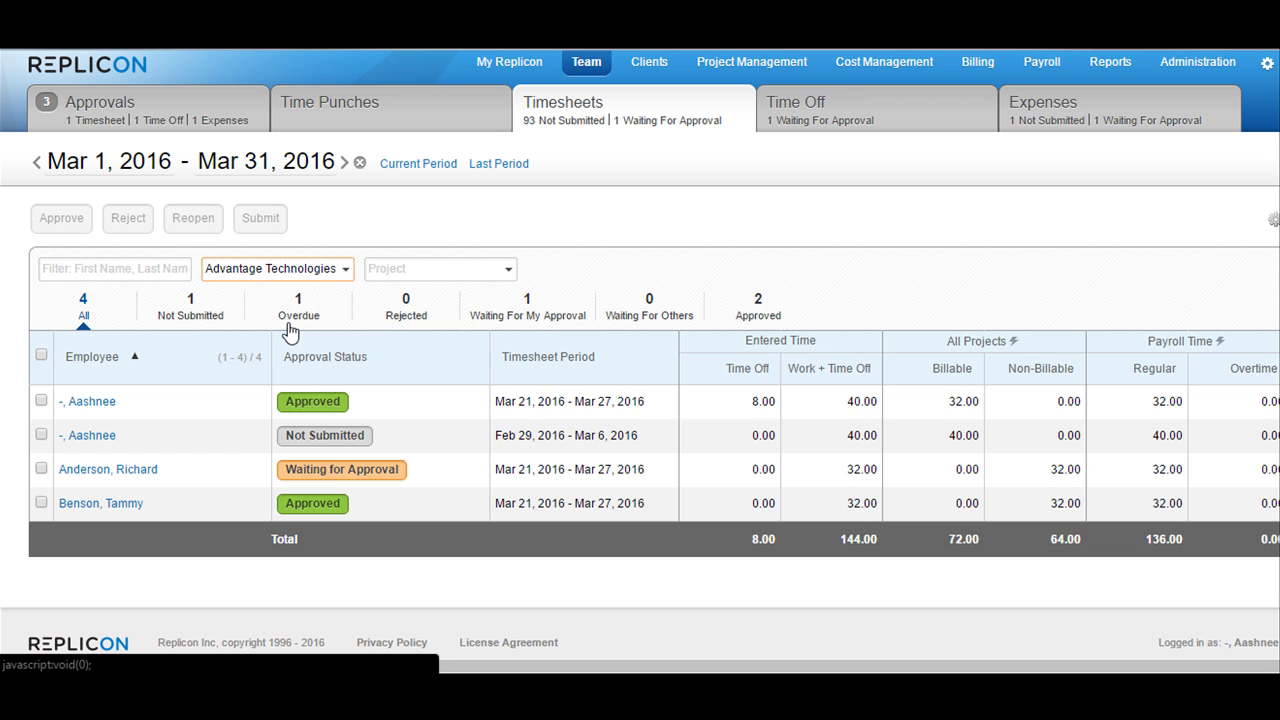
left_click(313, 276)
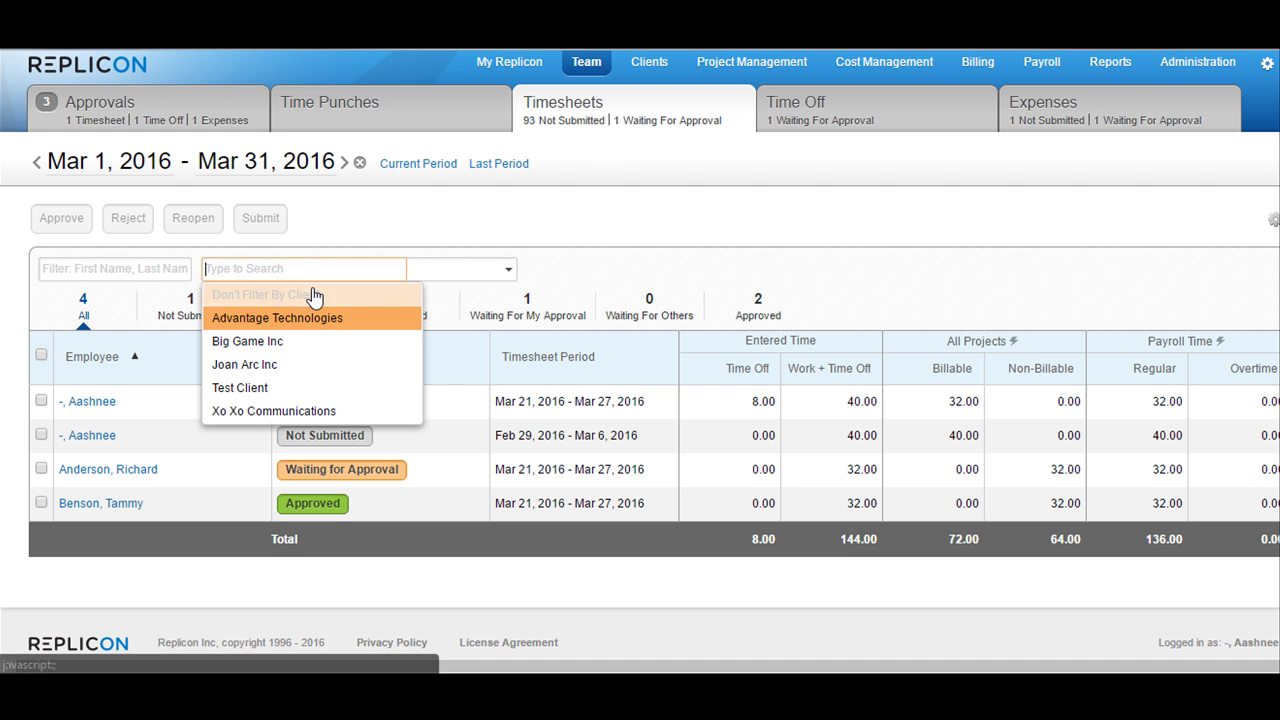
left_click(318, 297)
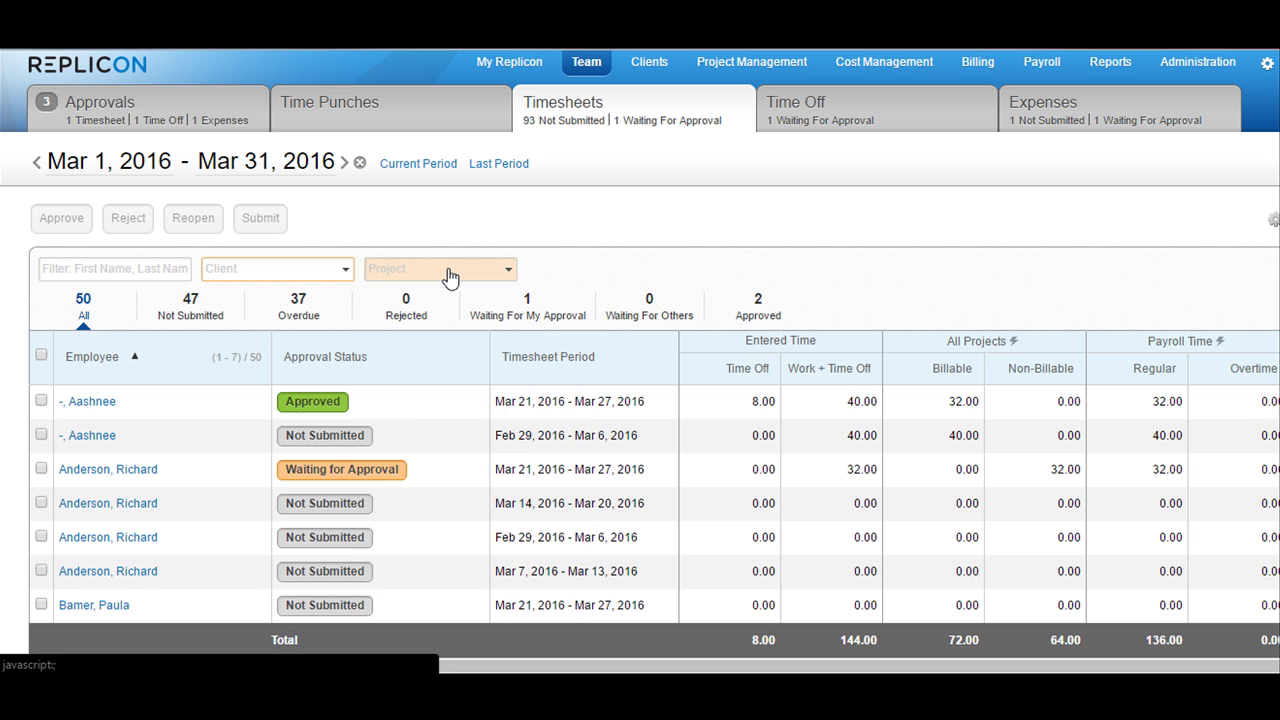
left_click(449, 277)
scroll(464, 440, "down", 3)
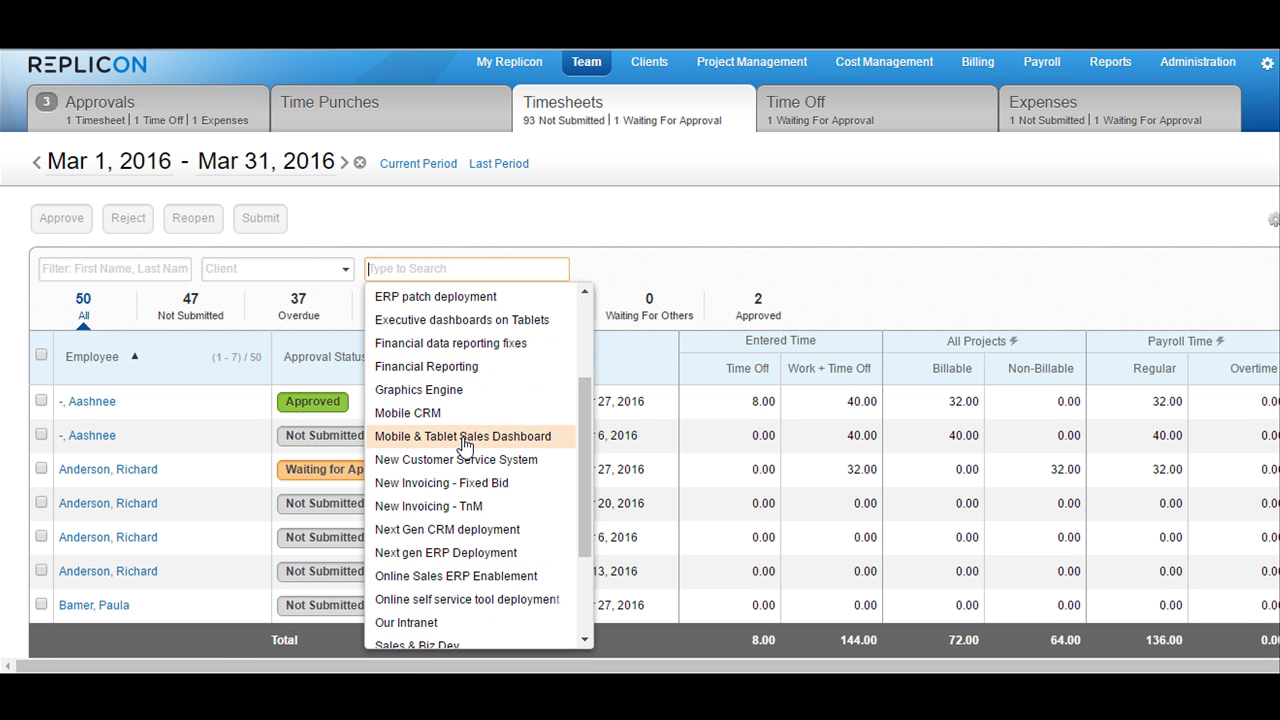
left_click(460, 484)
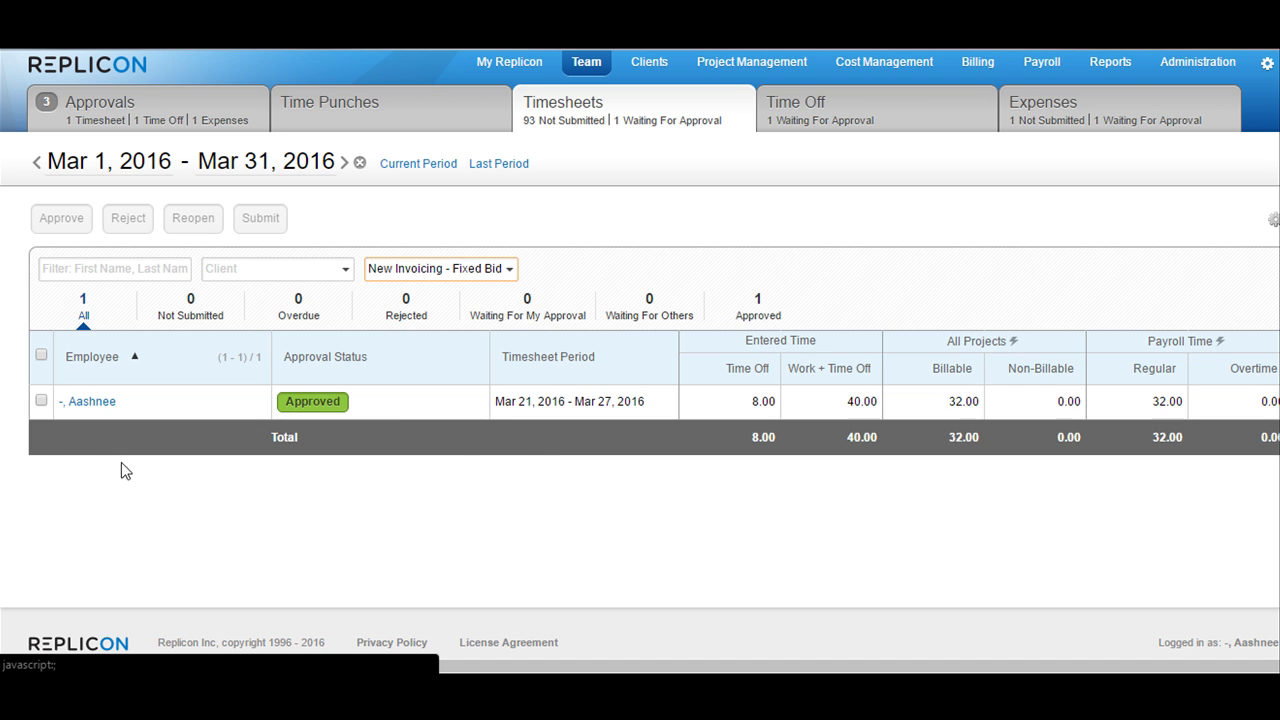
left_click(458, 275)
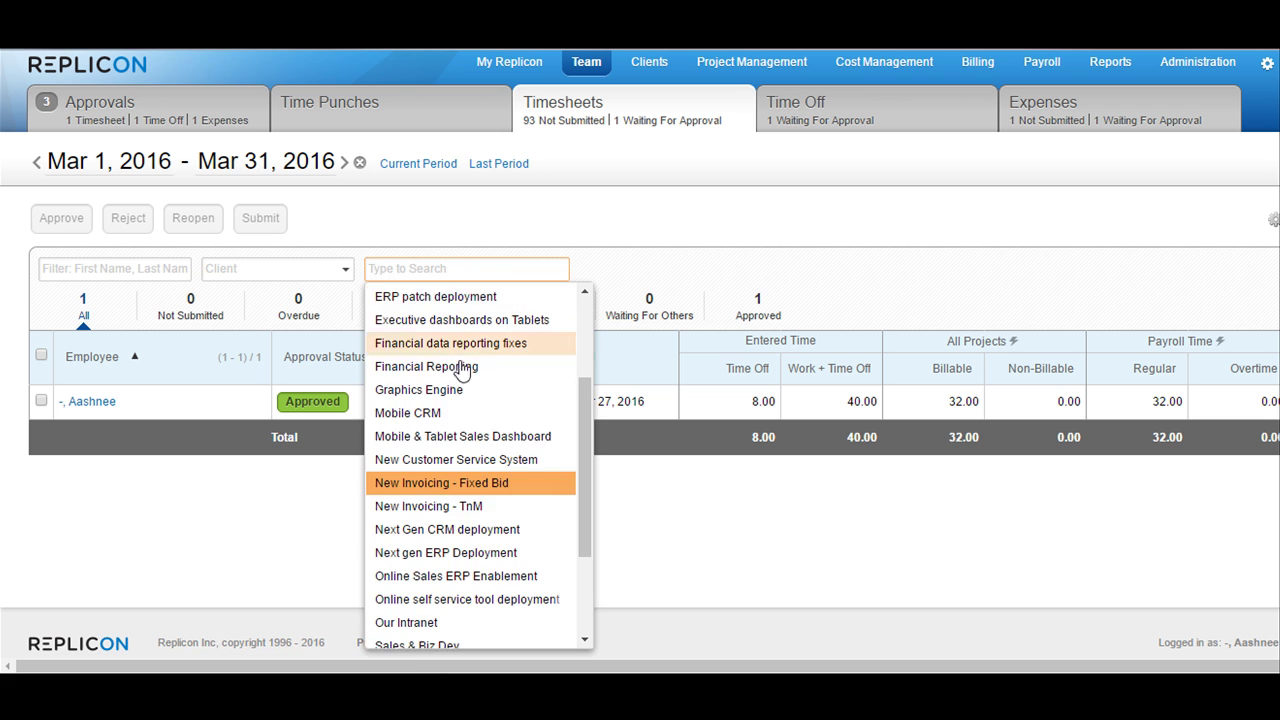
scroll(466, 366, "up", 3)
left_click(485, 300)
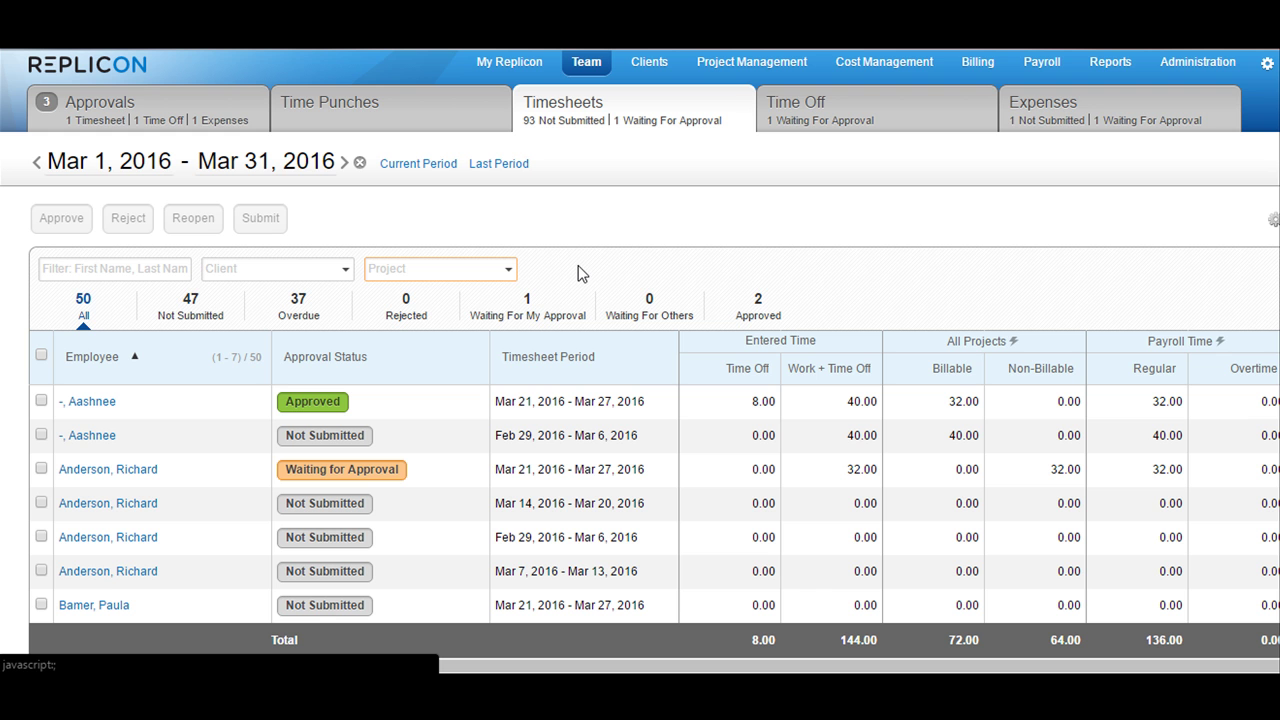
Step through the Not Submitted, Overdue, Rejected, Waiting For My Approval and Waiting For Others filters, ending on Approved
left_click(196, 323)
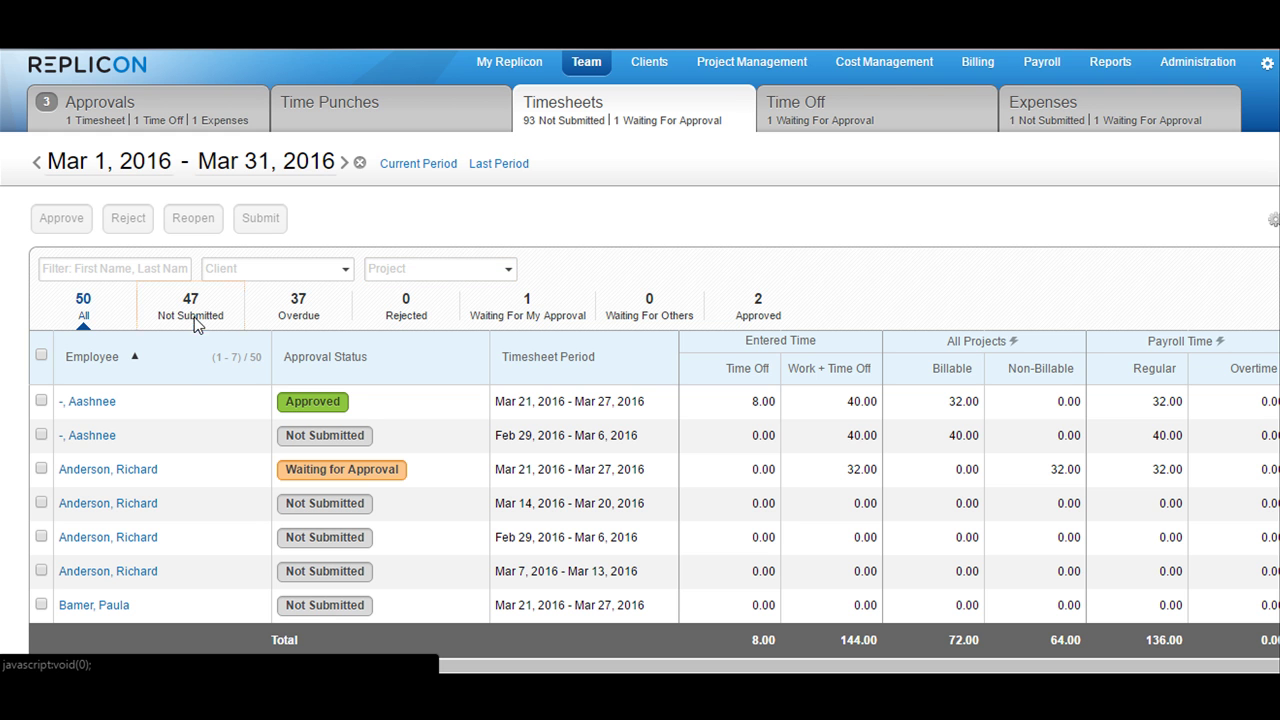
left_click(196, 323)
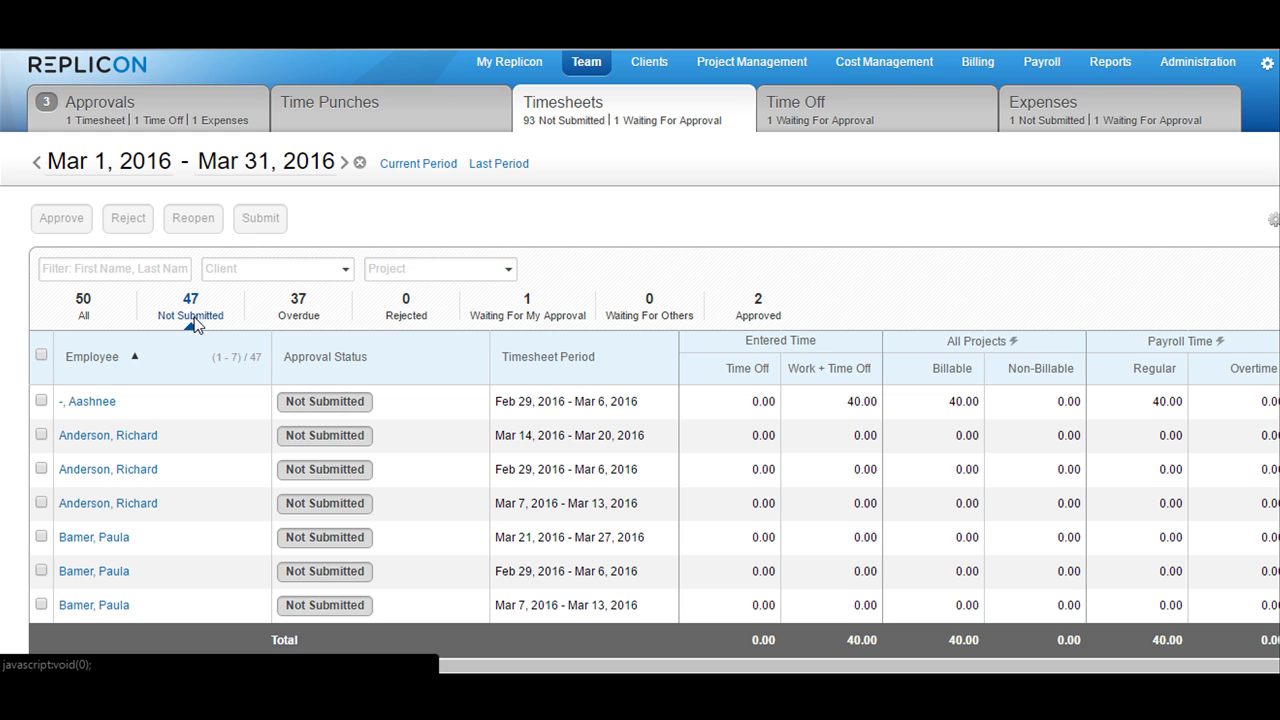
left_click(297, 320)
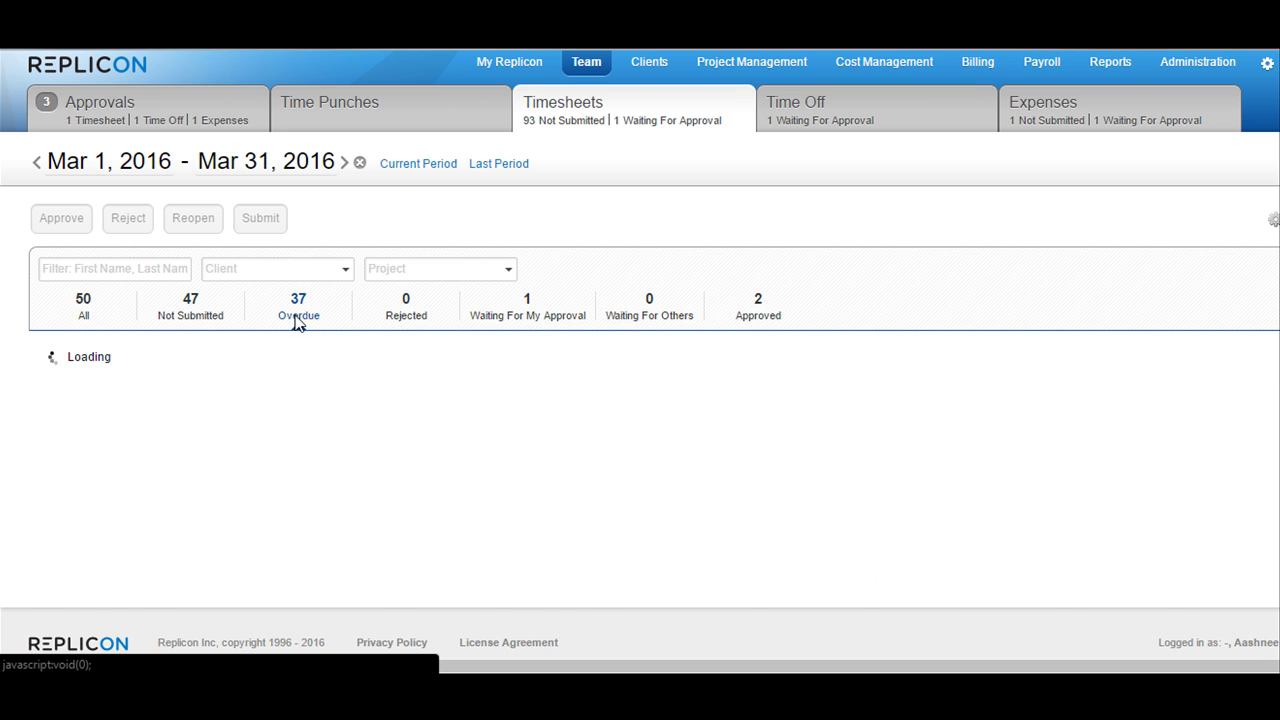
left_click(414, 316)
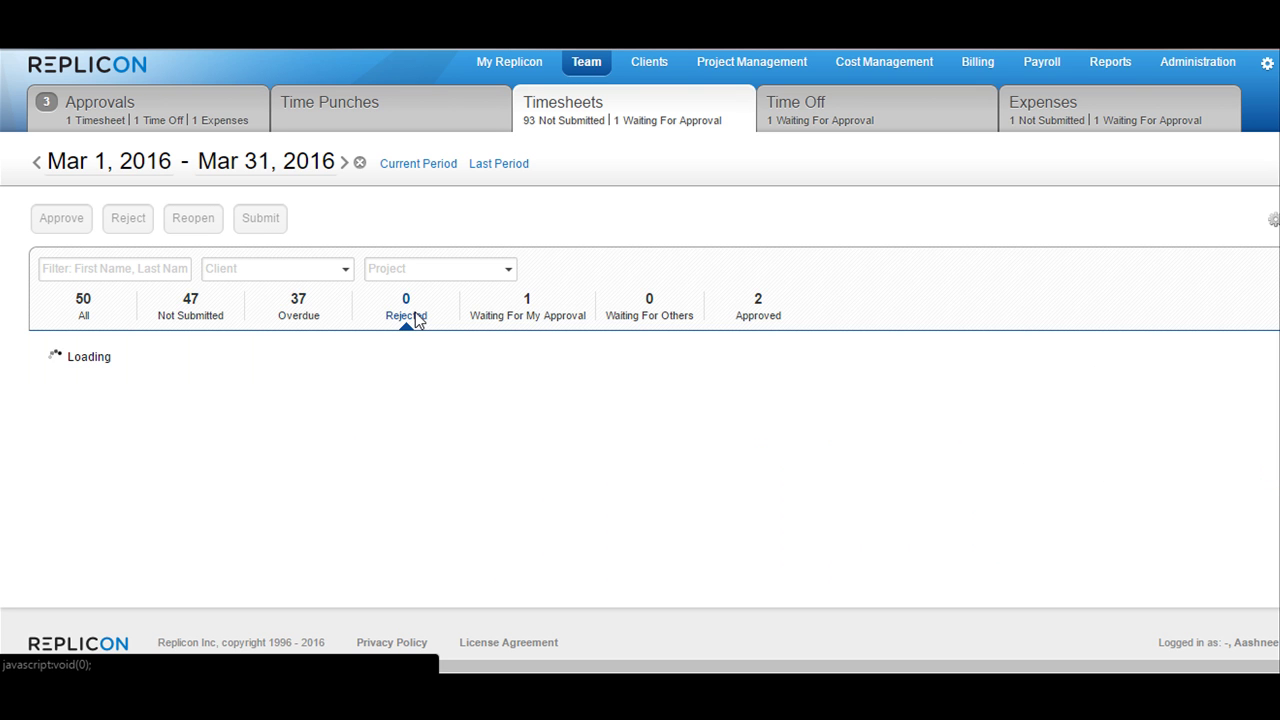
left_click(529, 324)
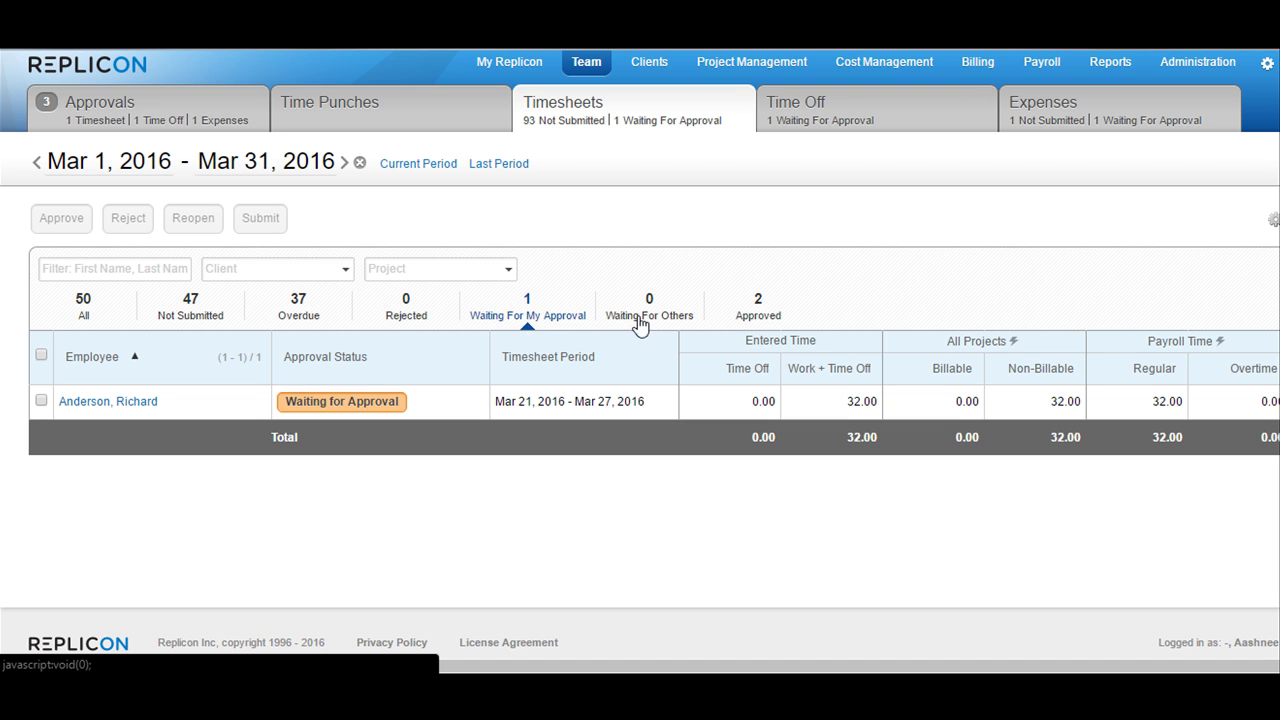
left_click(660, 318)
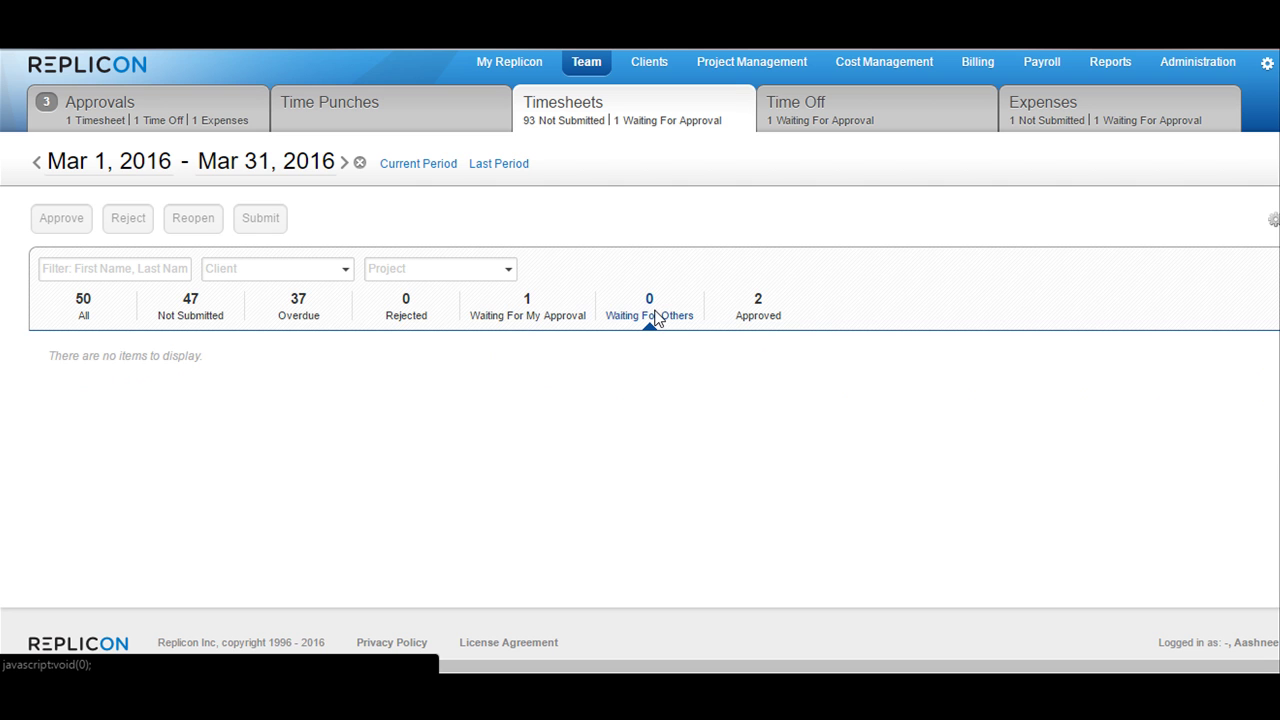
left_click(769, 316)
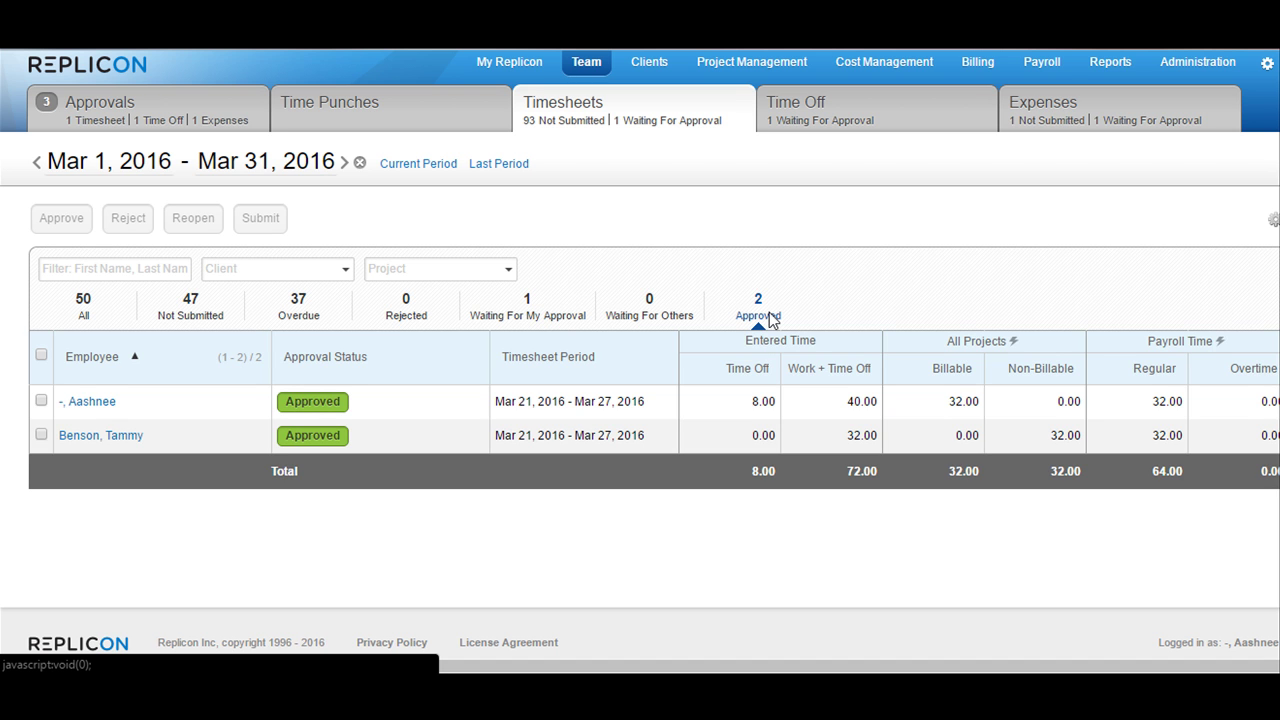
Show All 50 timesheets and select only the not-submitted Feb 29 – Mar 6 timesheet
left_click(85, 316)
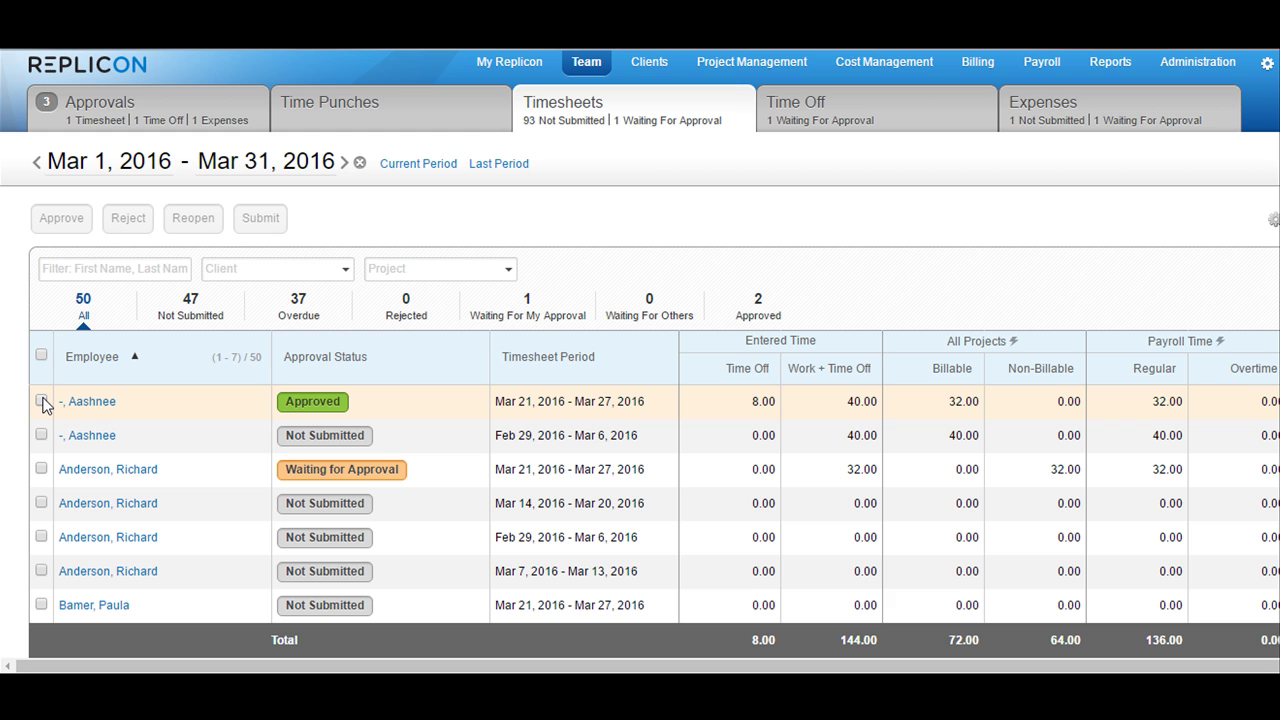
left_click(41, 402)
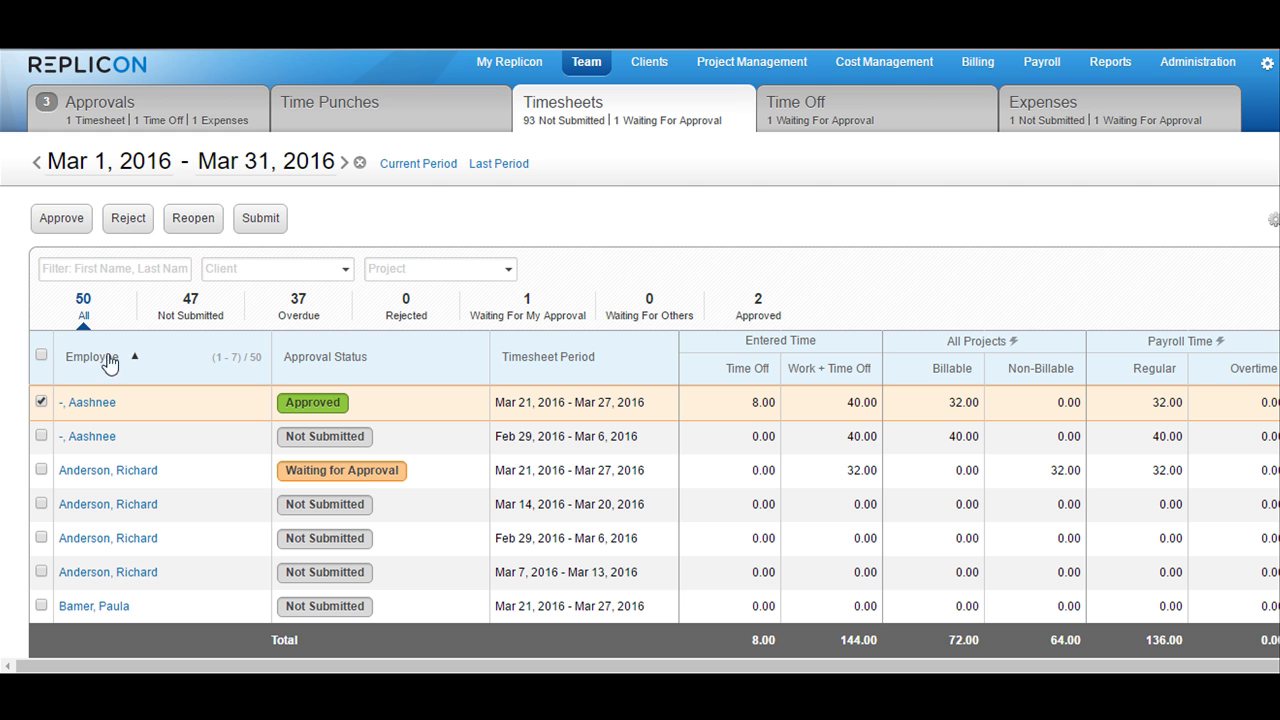
left_click(41, 402)
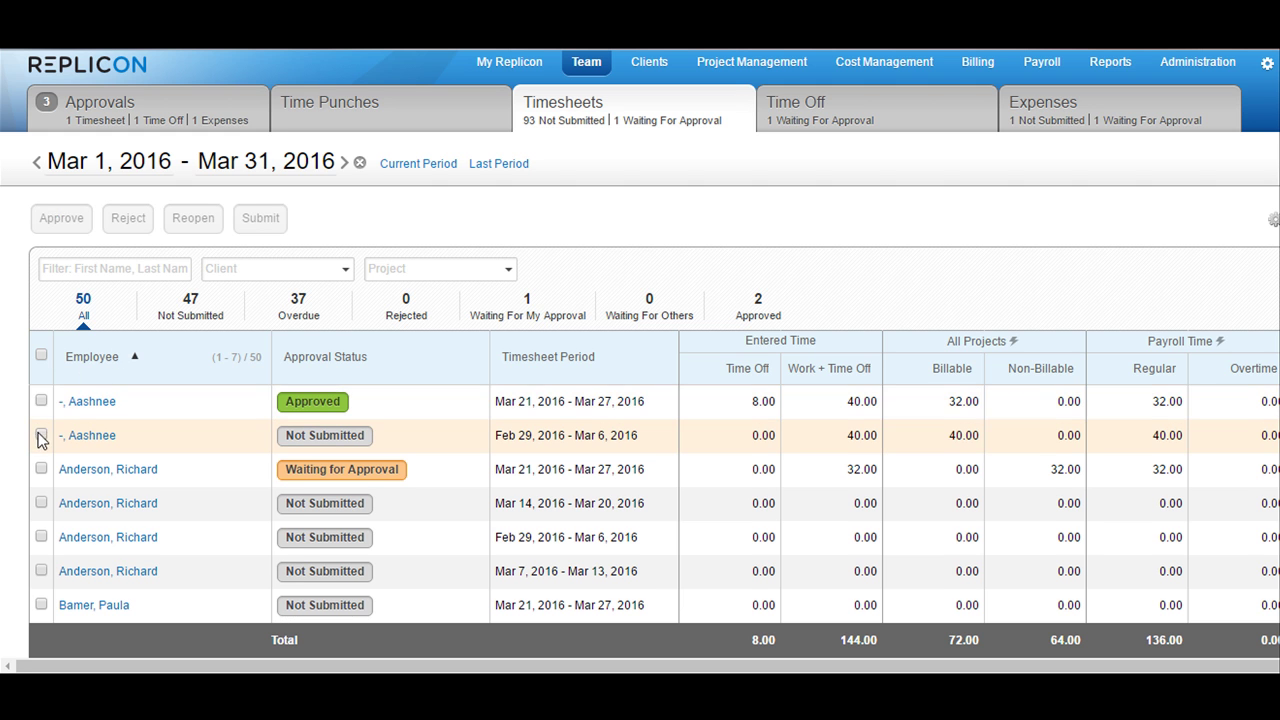
left_click(41, 436)
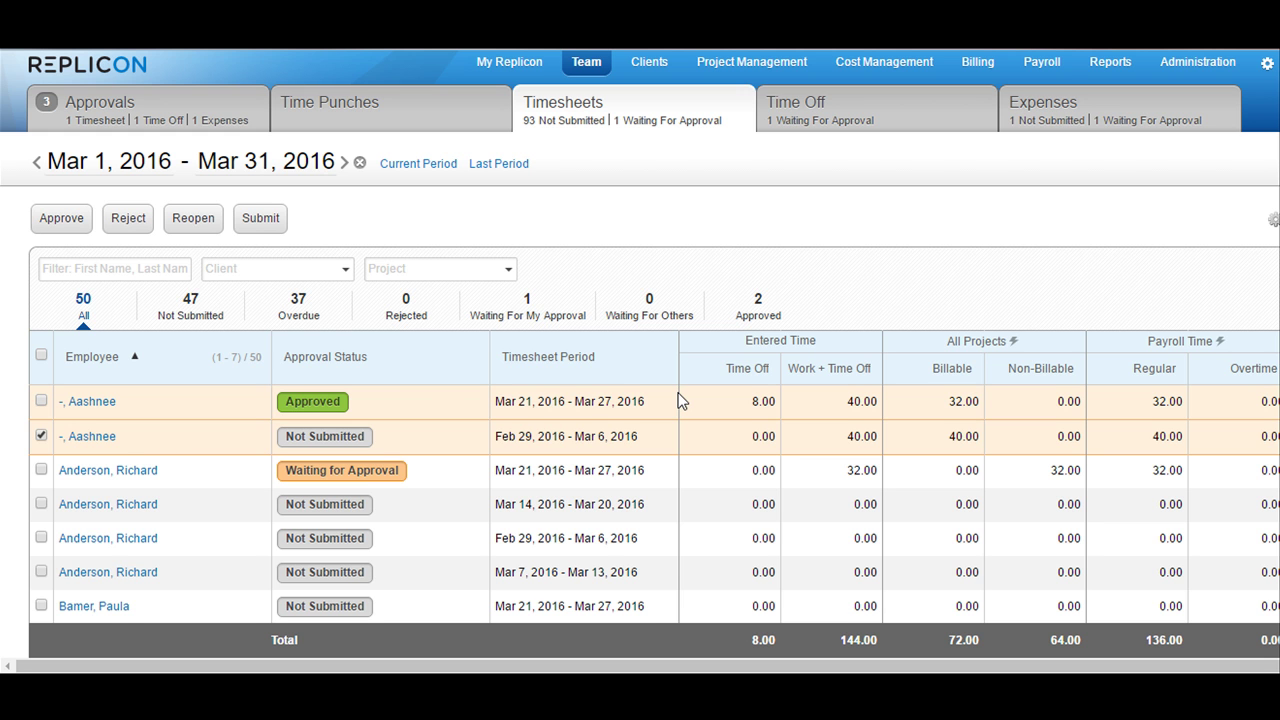
In the Feb 29 – Mar 6 timesheet, enter 8 Coding hours on Thu 3 and save
left_click(96, 441)
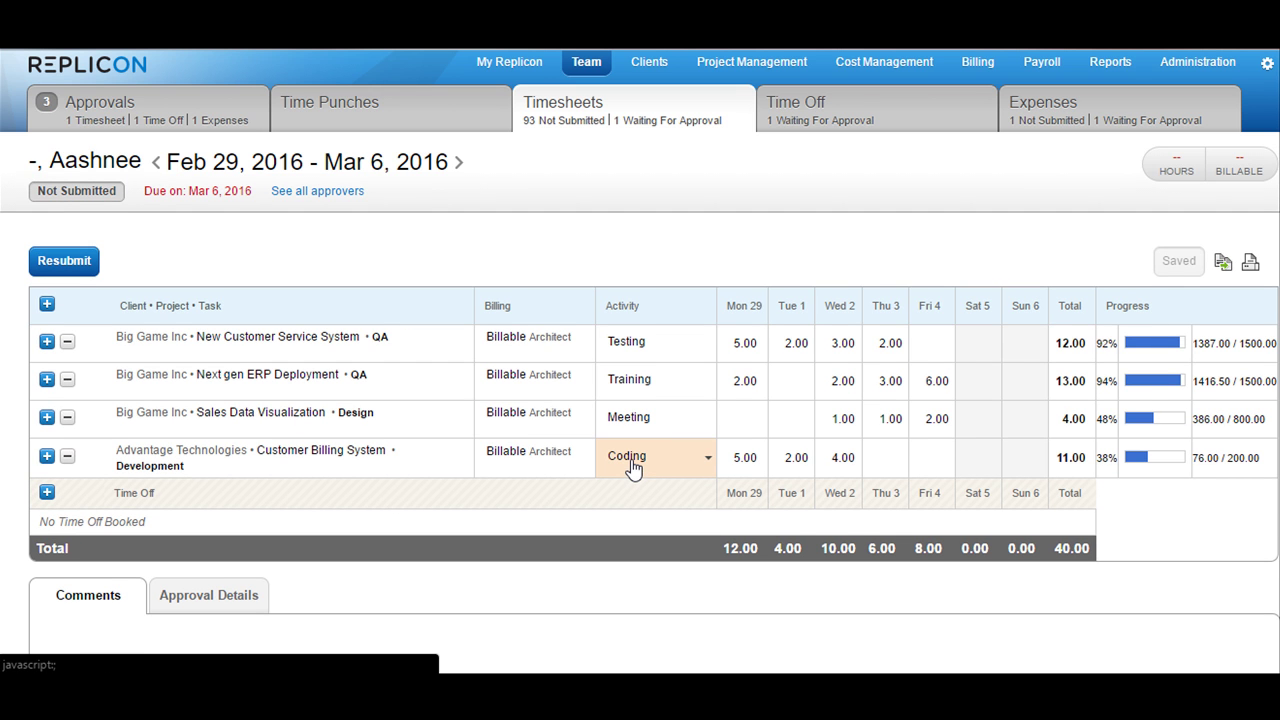
left_click(884, 462)
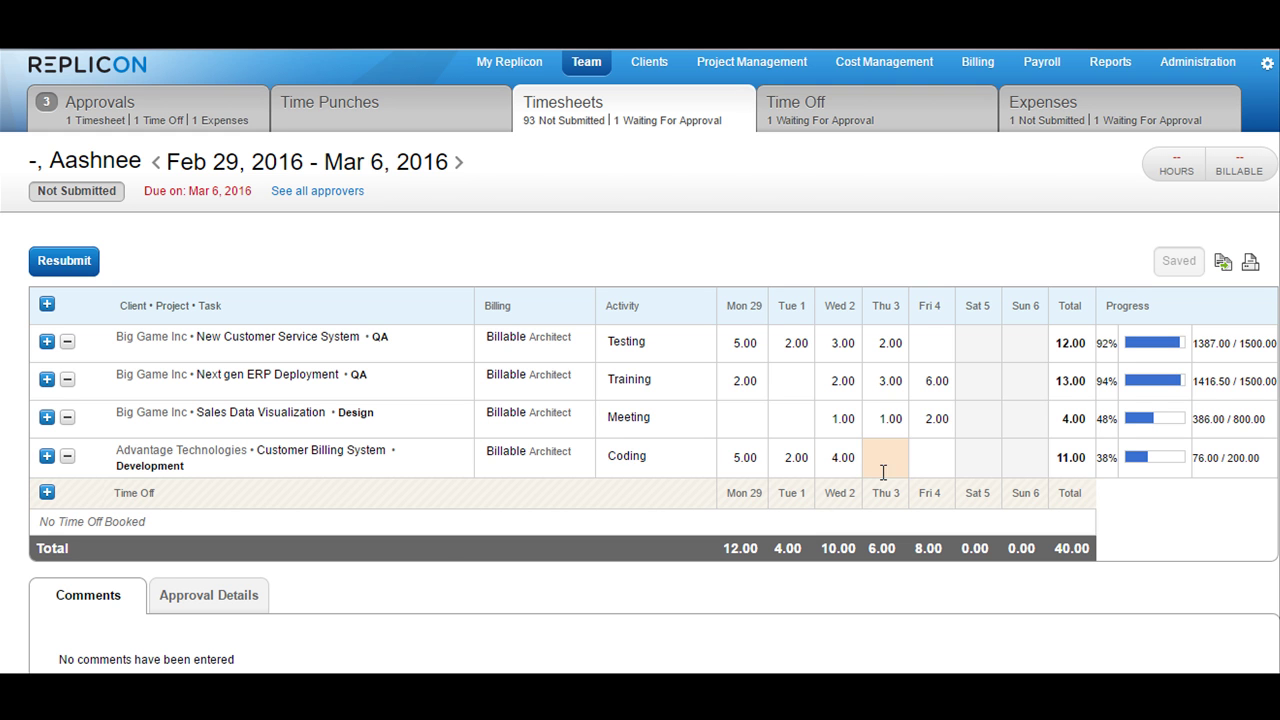
type("8")
left_click(959, 597)
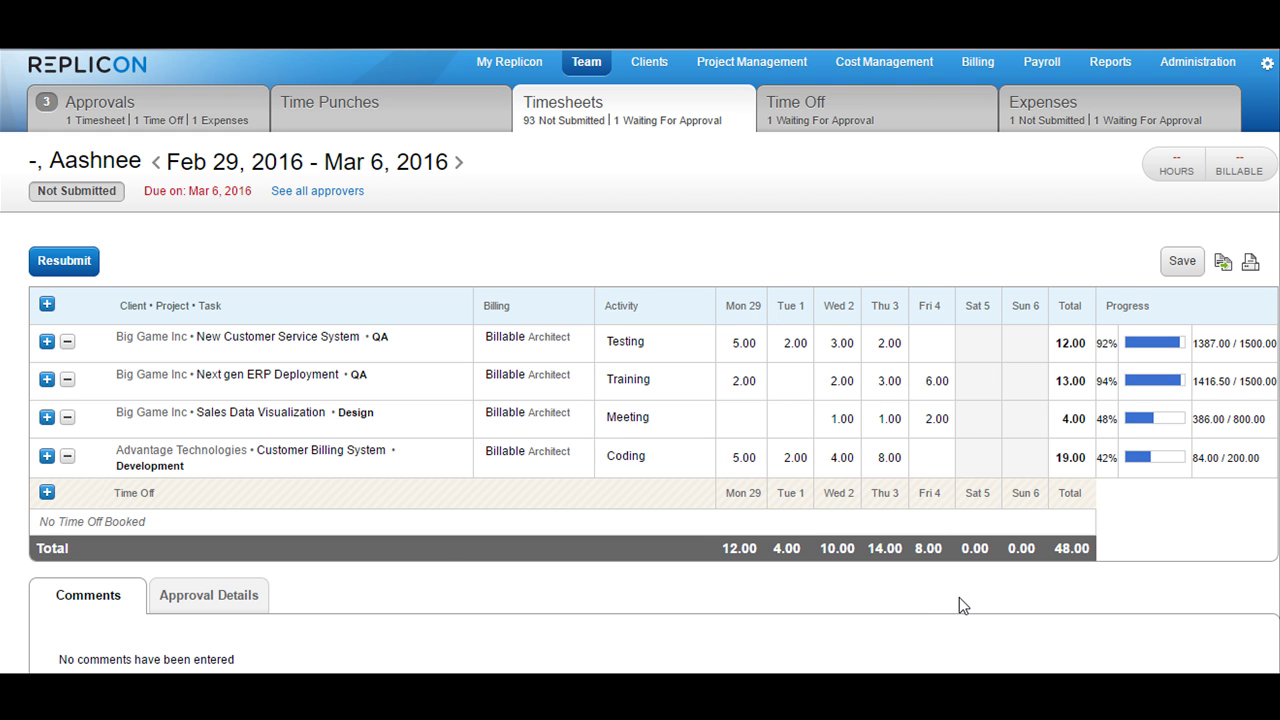
left_click(1192, 263)
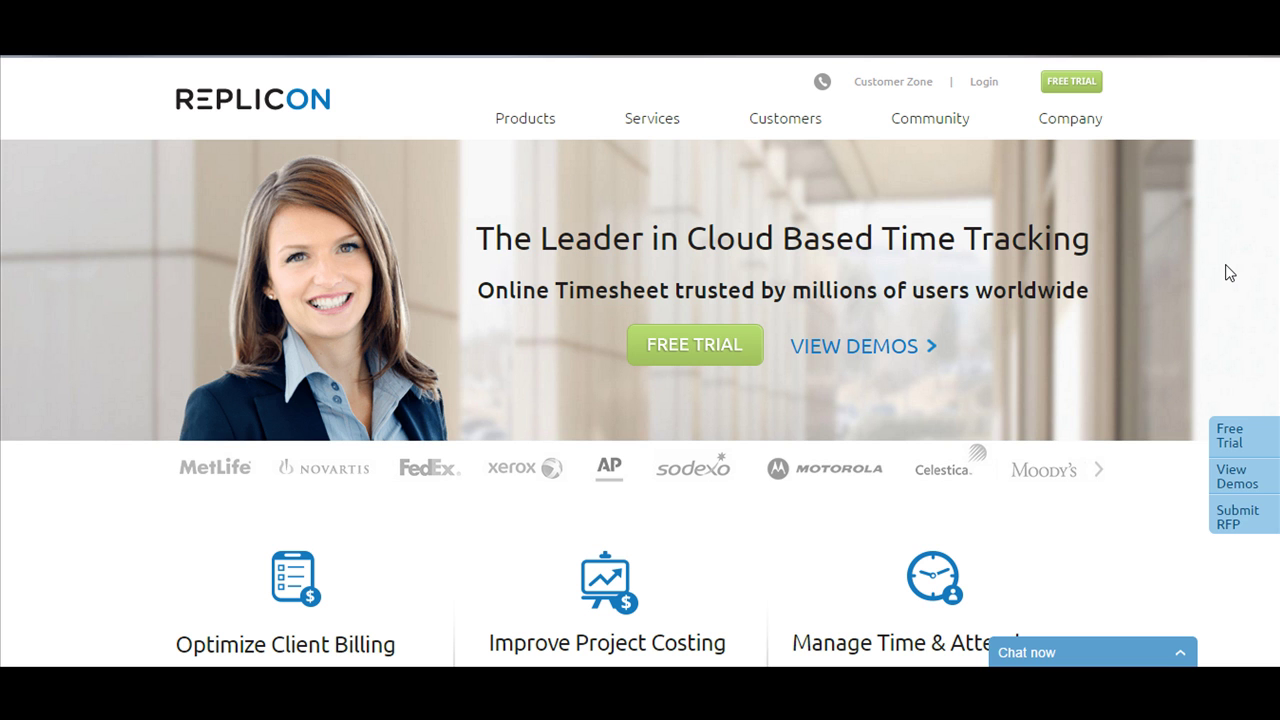
Go from the Replicon homepage to Customer Zone and its Community page
left_click(913, 88)
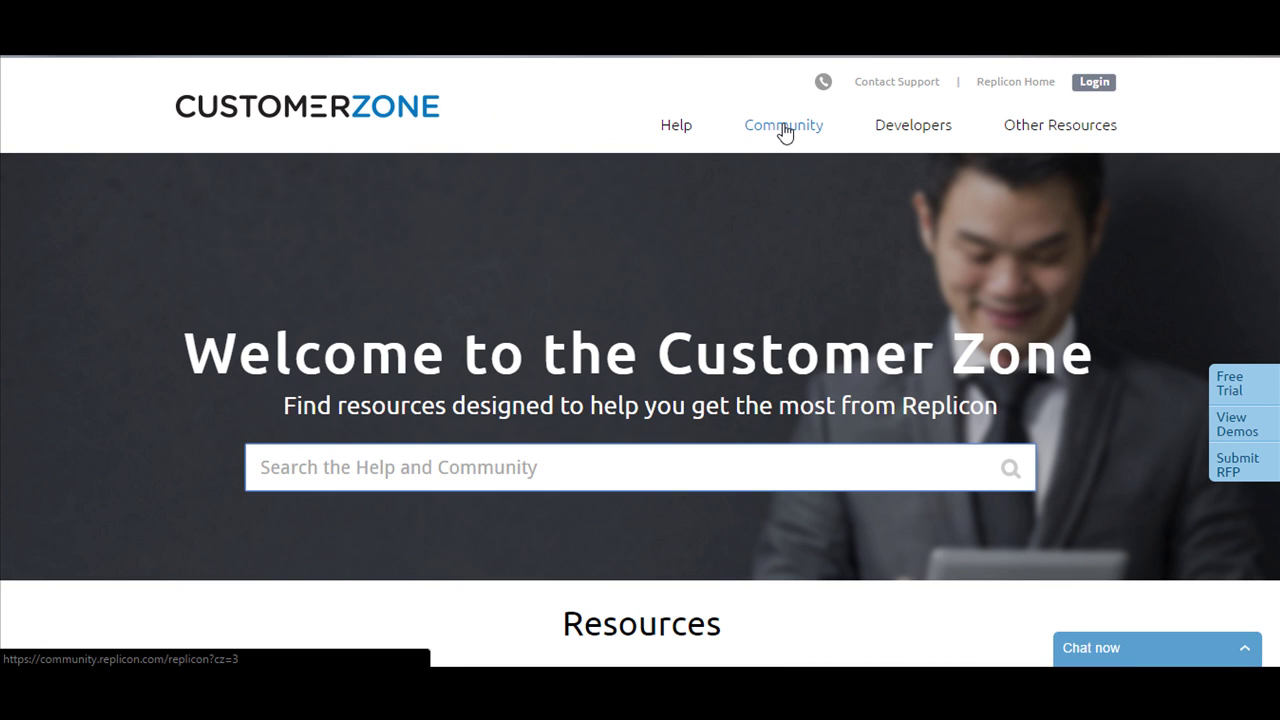
left_click(781, 127)
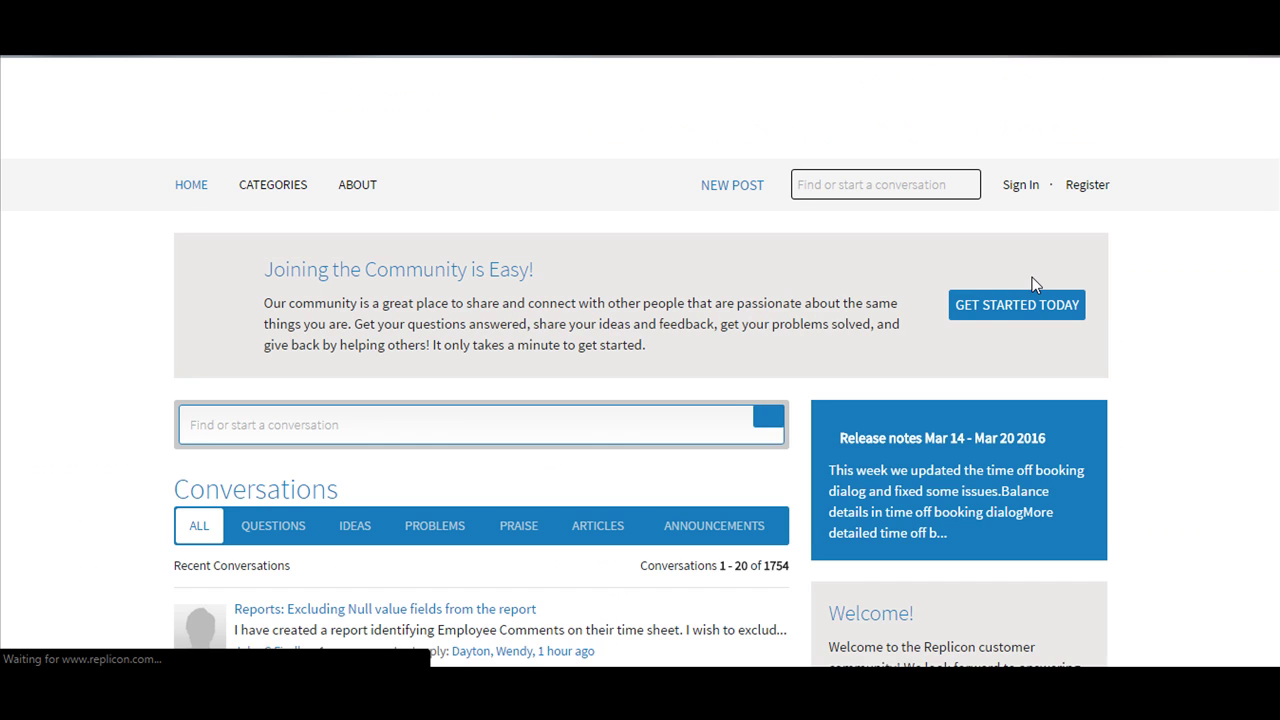